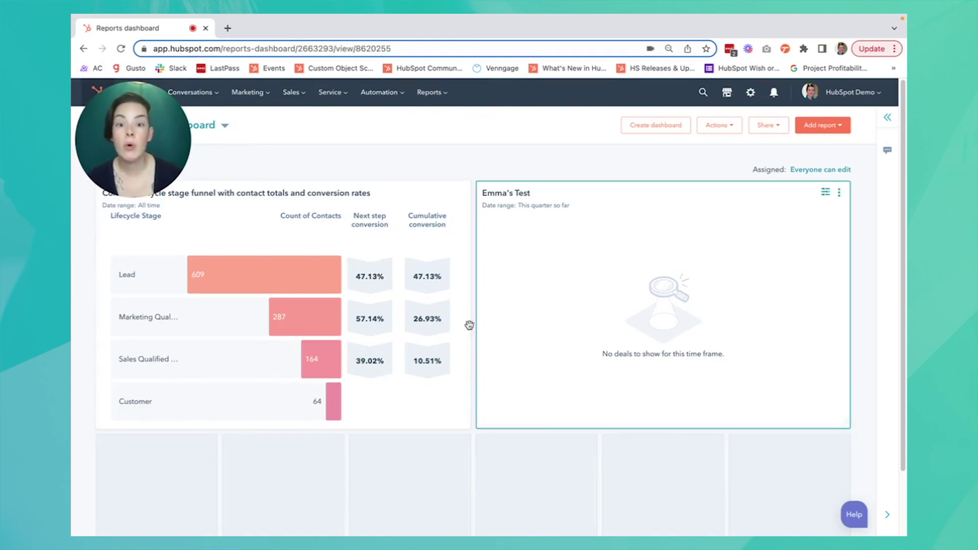
Go to Marketing > Lead Capture > Forms and open Test Form in the editor
{"action": "left_click", "coordinate": [249, 93]}
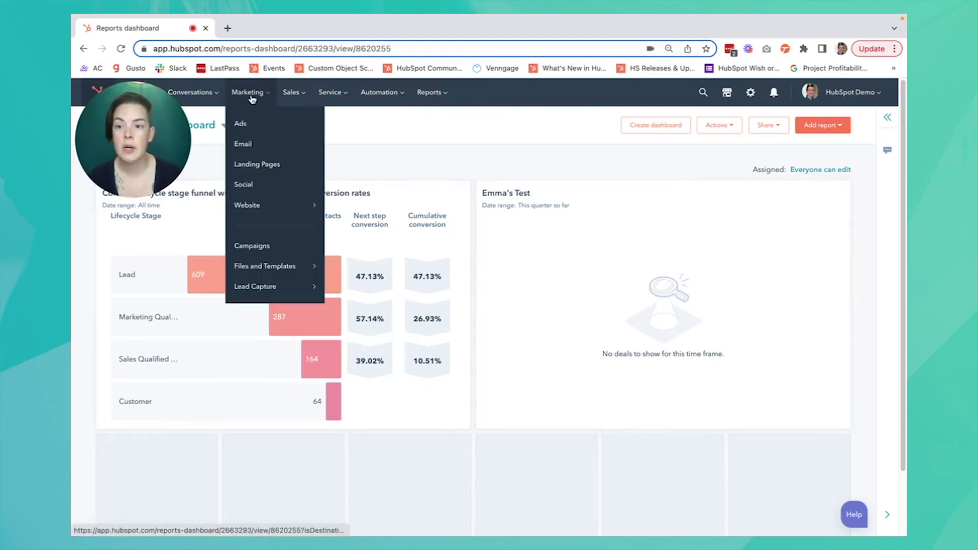
{"action": "mouse_move", "coordinate": [280, 287]}
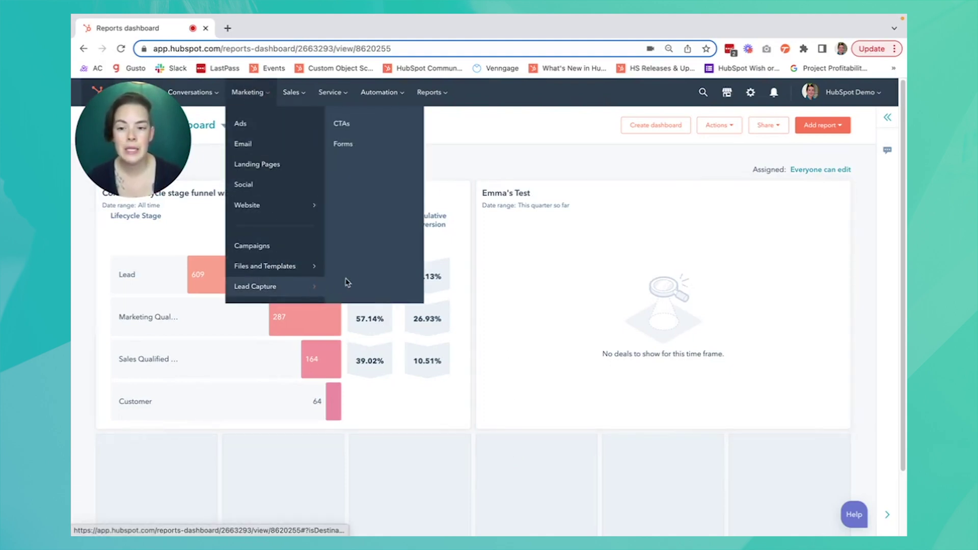
{"action": "left_click", "coordinate": [355, 151]}
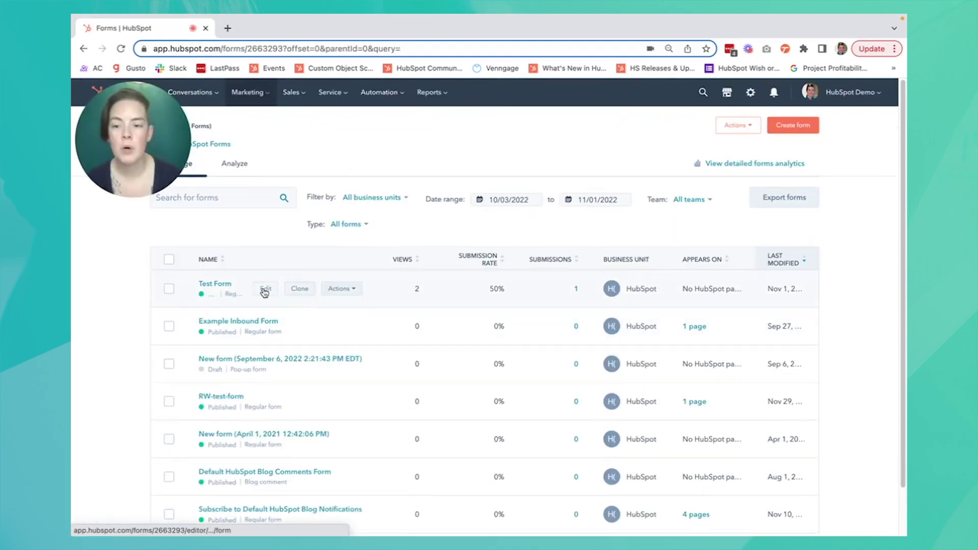
{"action": "left_click", "coordinate": [265, 289]}
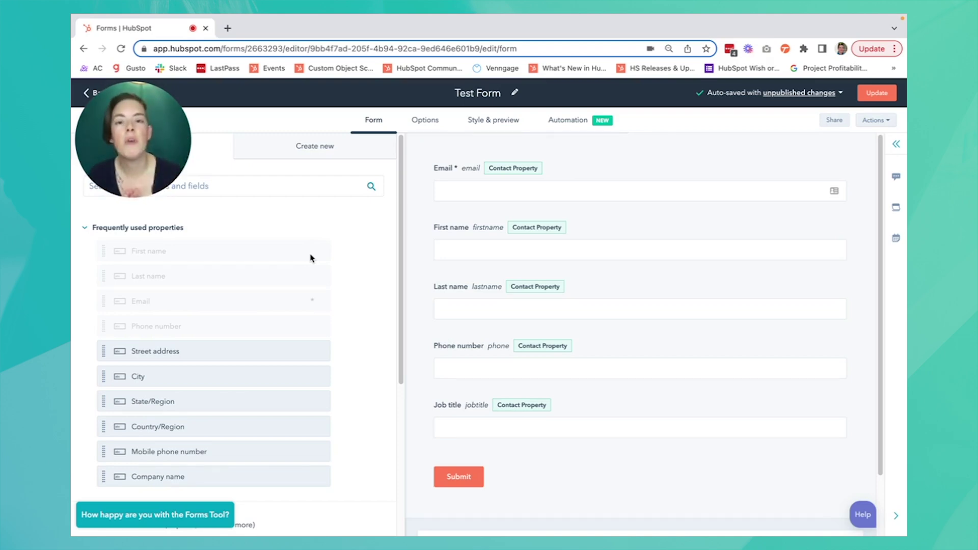
Search 'fa', drop Favorite Dessert below Job title, and make it required
{"action": "left_click", "coordinate": [246, 190]}
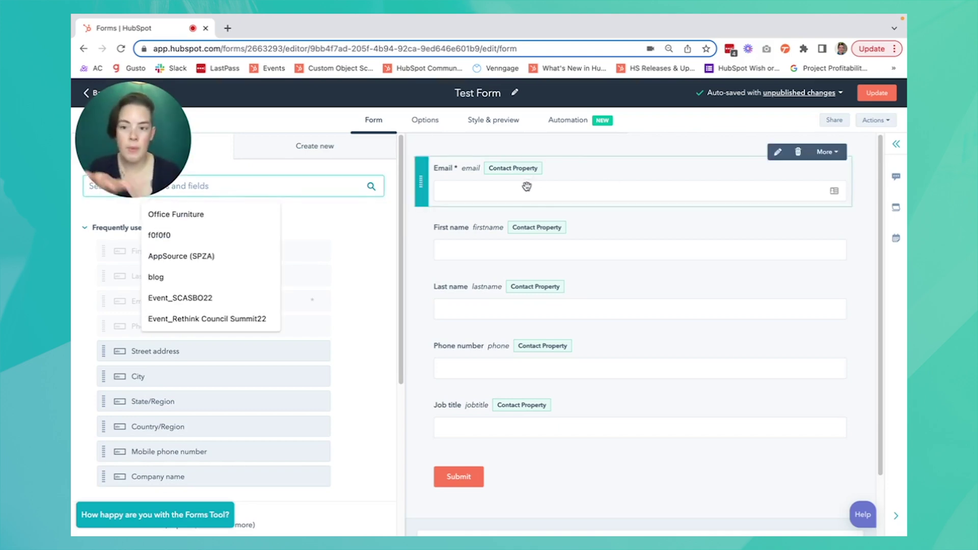
{"action": "left_click", "coordinate": [245, 180]}
{"action": "type", "text": "fa"}
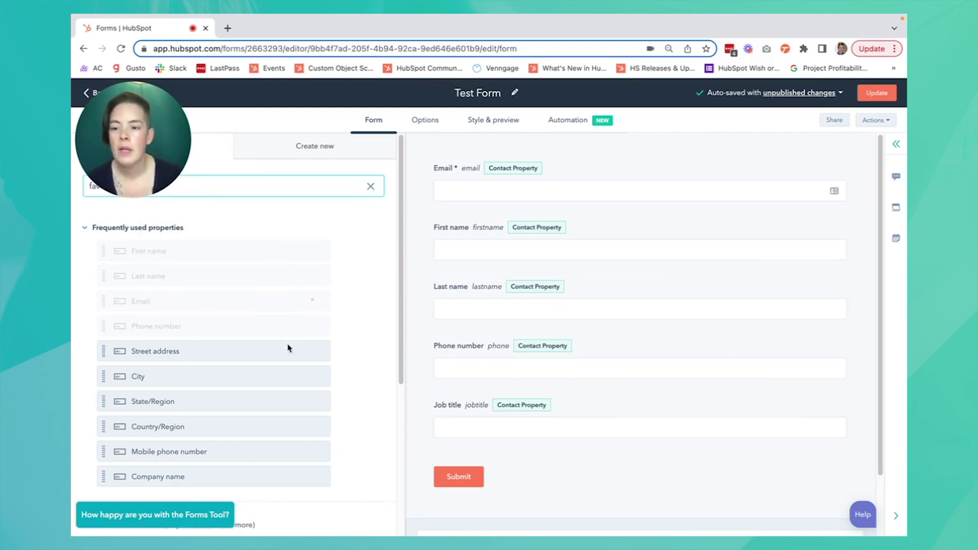
{"action": "left_click_drag", "start_coordinate": [213, 293], "coordinate": [565, 453]}
{"action": "left_click", "coordinate": [619, 408]}
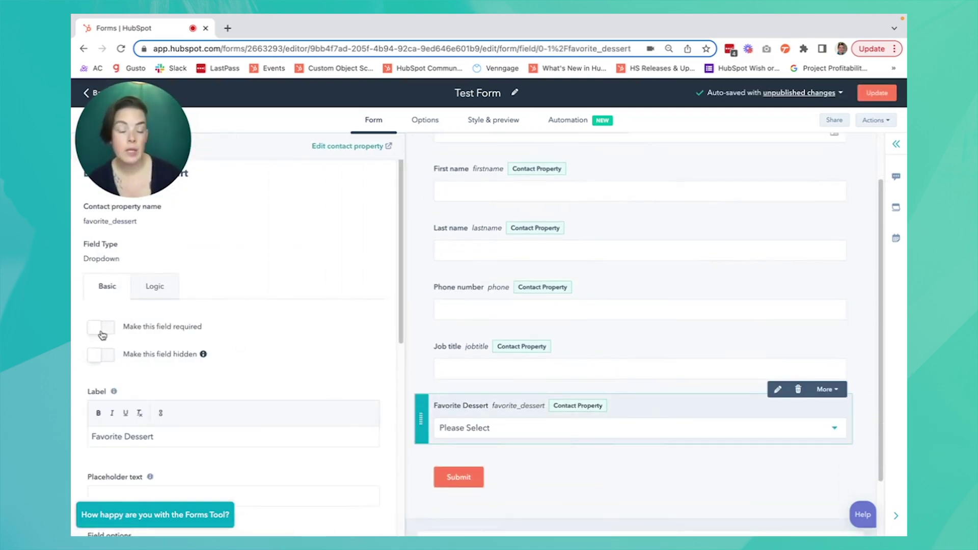
{"action": "left_click", "coordinate": [100, 335]}
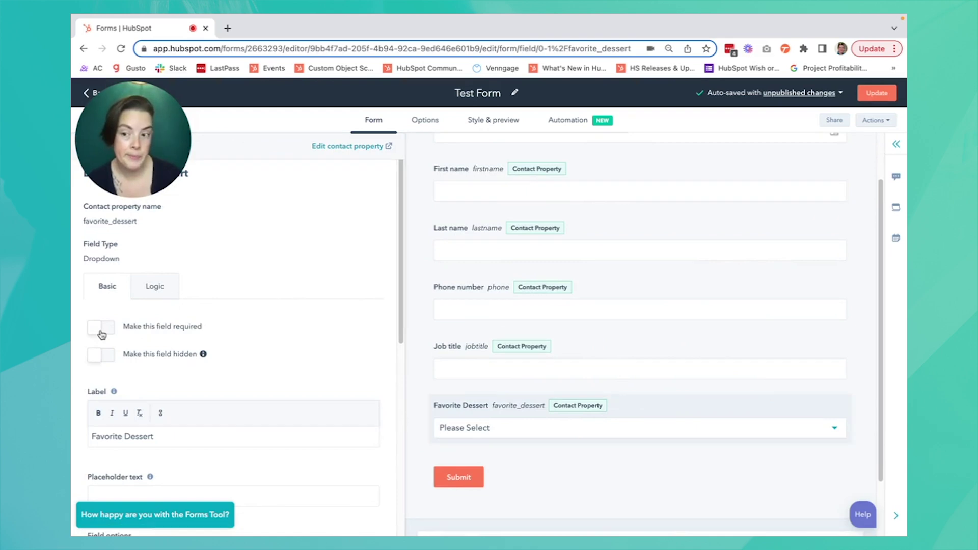
Add a logic rule that shows Favorite Pie when the answer contains Pie
{"action": "left_click", "coordinate": [154, 287]}
{"action": "scroll", "coordinate": [243, 274], "scroll_direction": "down", "scroll_amount": 2}
{"action": "scroll", "coordinate": [244, 274], "scroll_direction": "down", "scroll_amount": 3}
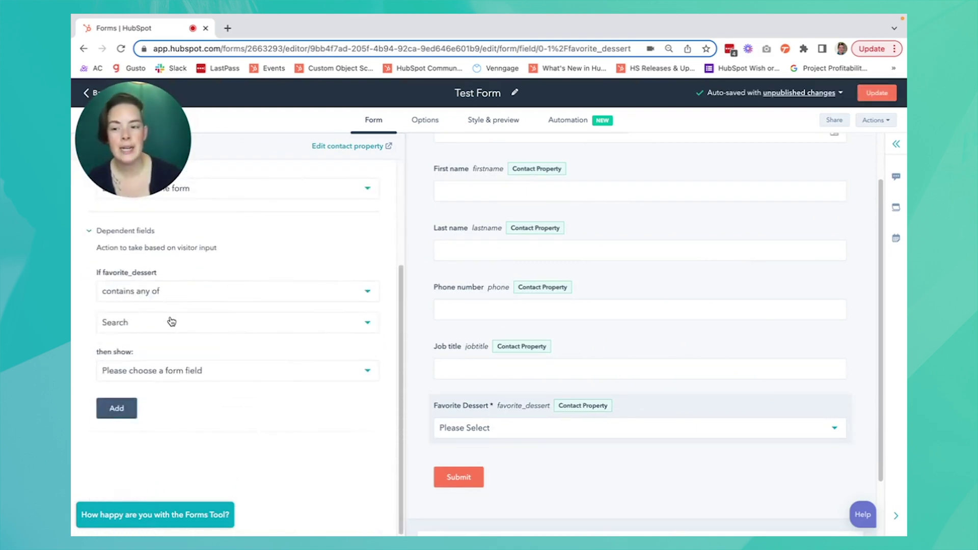
{"action": "left_click", "coordinate": [170, 323]}
{"action": "left_click", "coordinate": [124, 351]}
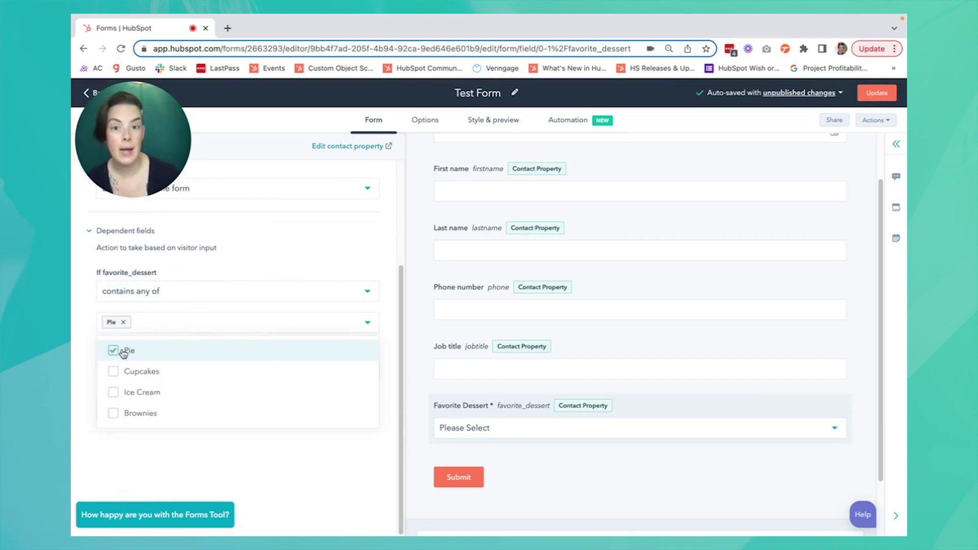
{"action": "left_click", "coordinate": [238, 477]}
{"action": "left_click", "coordinate": [232, 375]}
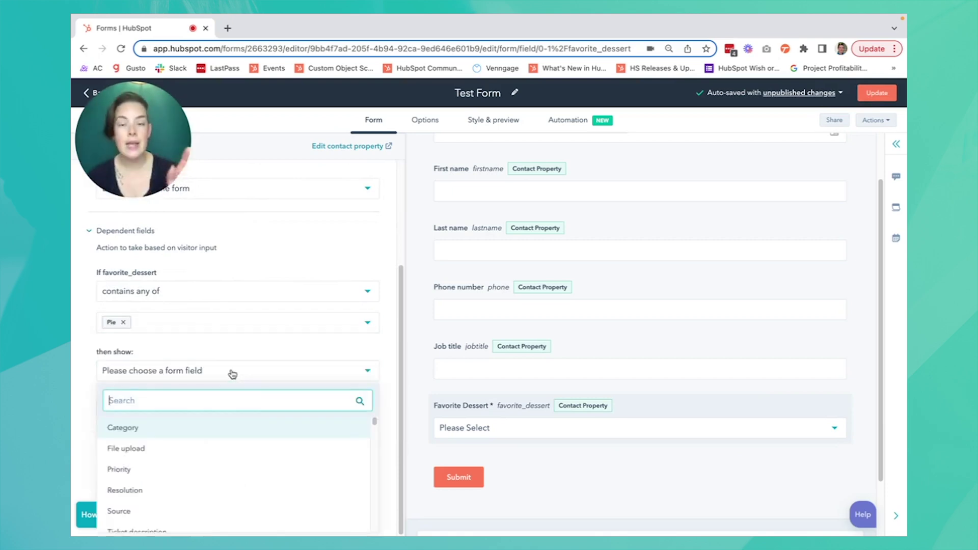
{"action": "type", "text": "pie"}
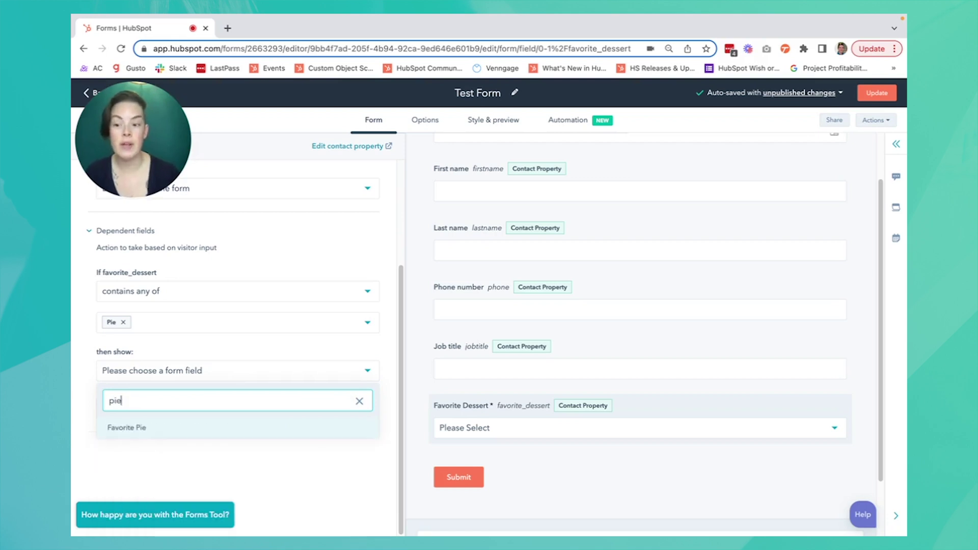
{"action": "left_click", "coordinate": [224, 429]}
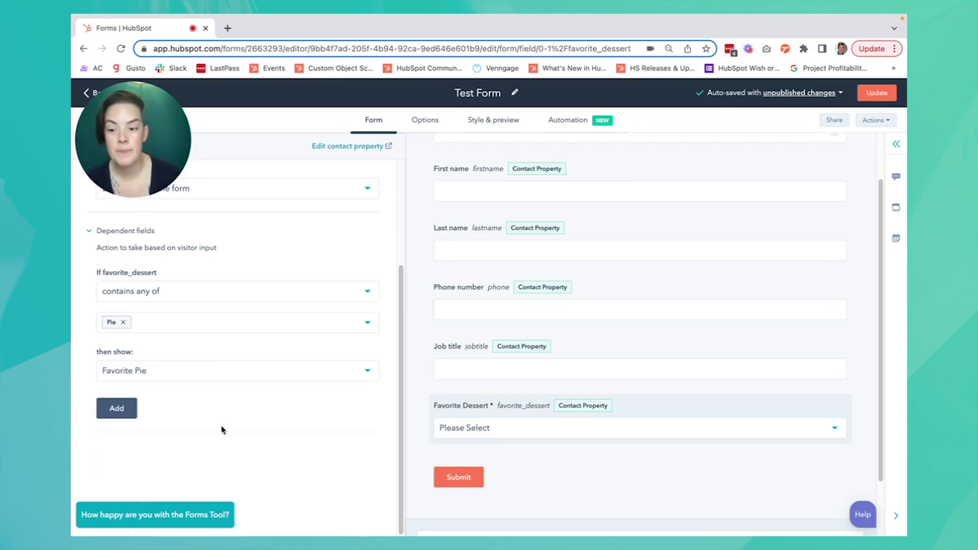
{"action": "left_click", "coordinate": [114, 407]}
Expand the dependent Favorite Pie field under Favorite Dessert, then return to the properties list
{"action": "scroll", "coordinate": [489, 357], "scroll_direction": "down", "scroll_amount": 1}
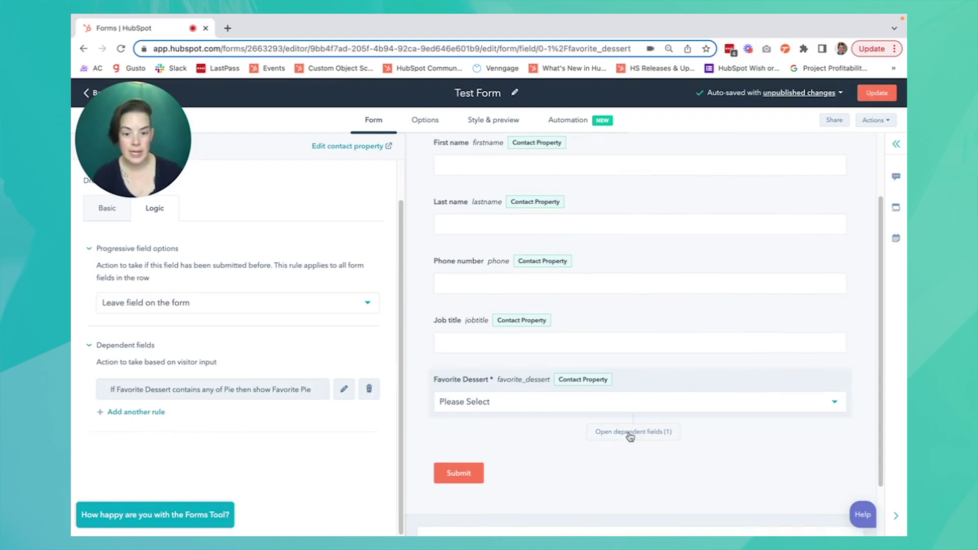
{"action": "scroll", "coordinate": [630, 436], "scroll_direction": "down", "scroll_amount": 1}
{"action": "left_click", "coordinate": [649, 432]}
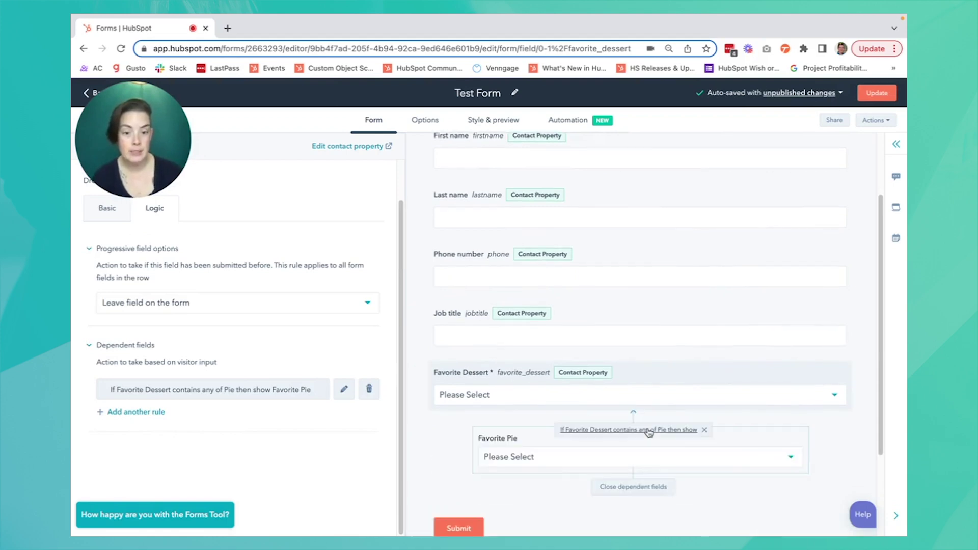
{"action": "scroll", "coordinate": [552, 430], "scroll_direction": "down", "scroll_amount": 1}
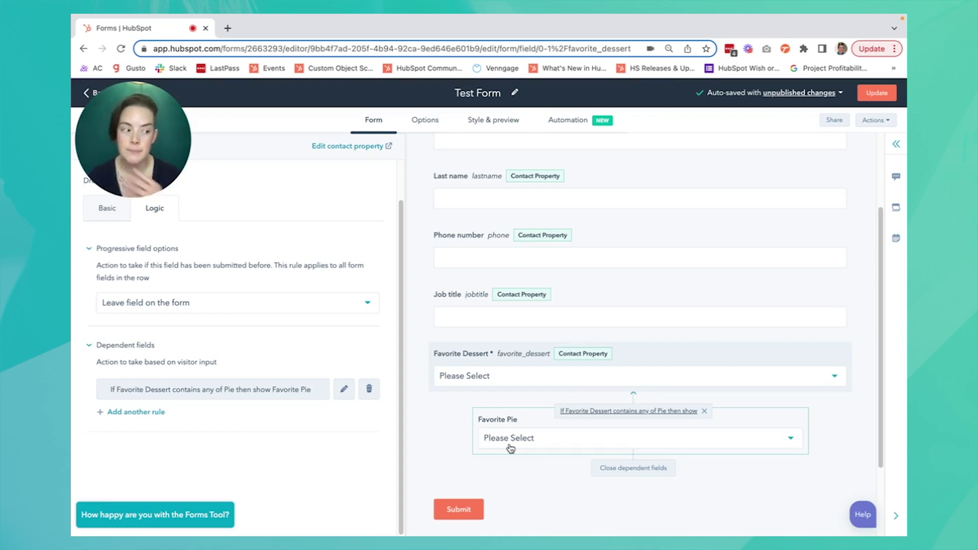
{"action": "left_click", "coordinate": [625, 388]}
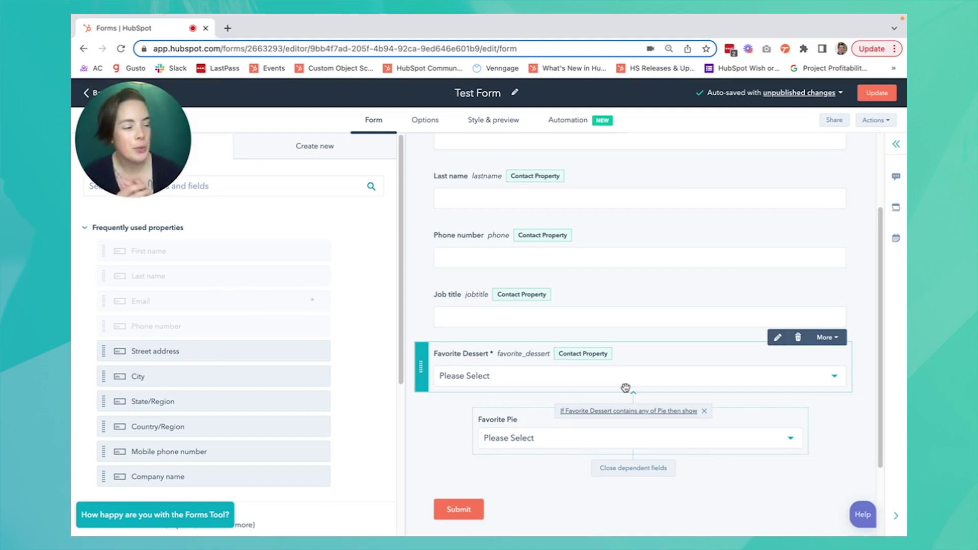
Collapse Favorite Pie and add 'What kind of pet do you have?' below Favorite Dessert
{"action": "left_click", "coordinate": [628, 468]}
{"action": "left_click", "coordinate": [229, 185]}
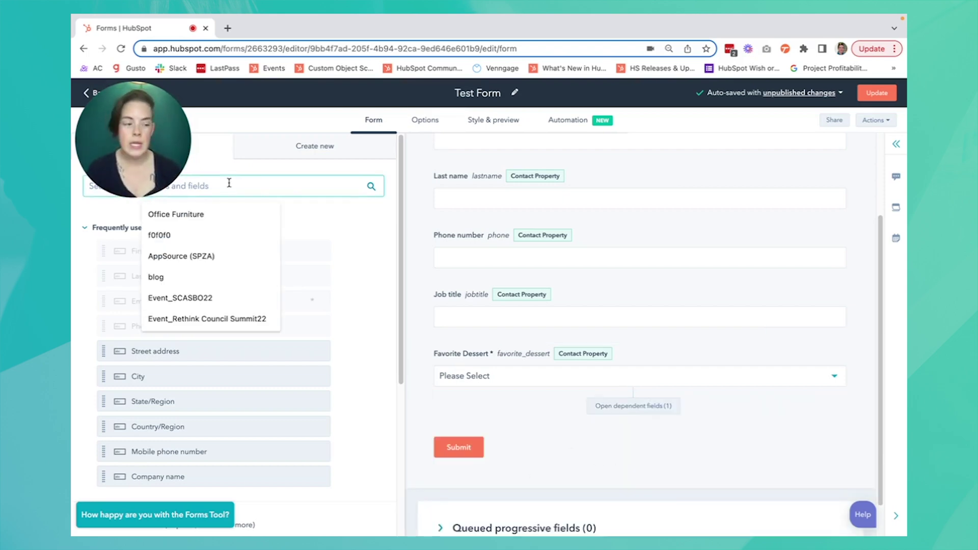
{"action": "type", "text": "wh"}
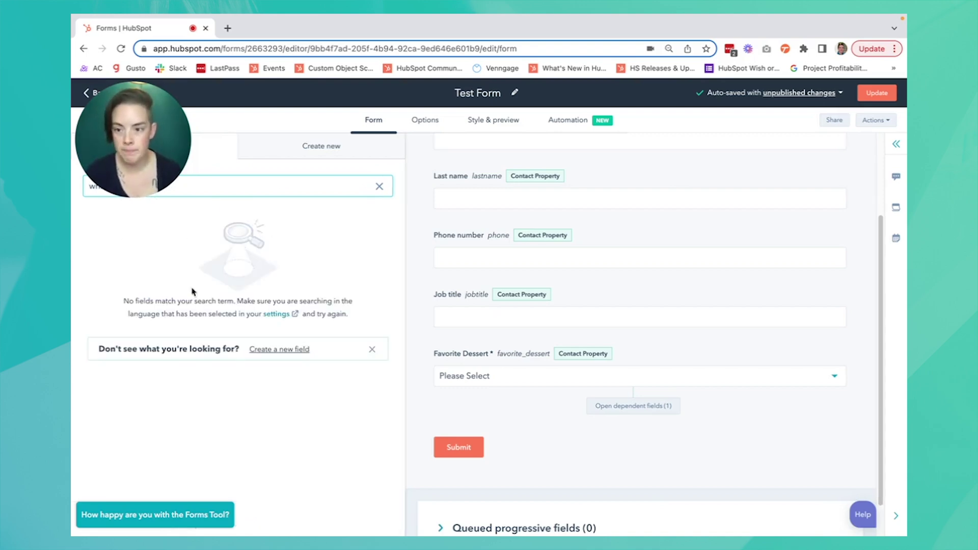
{"action": "left_click", "coordinate": [379, 186]}
{"action": "type", "text": "p"}
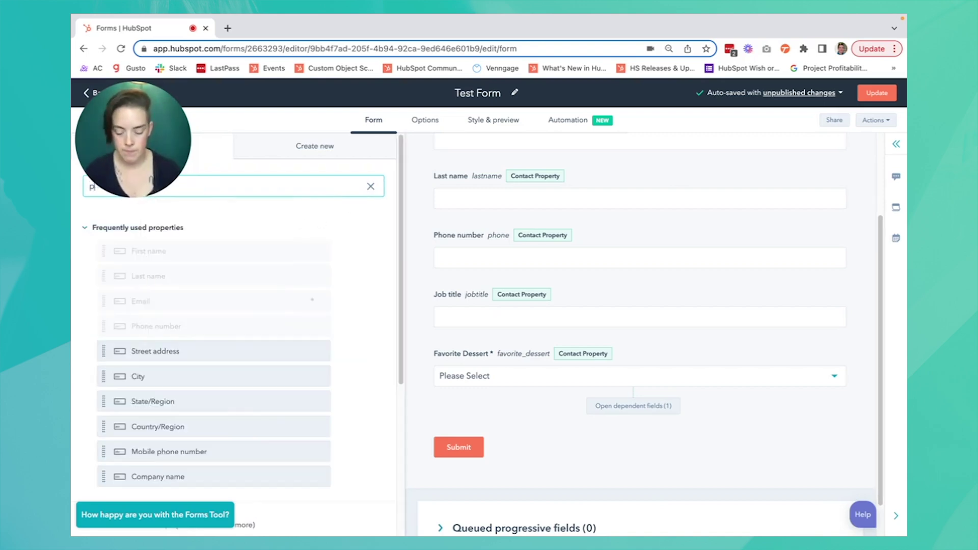
{"action": "type", "text": "e"}
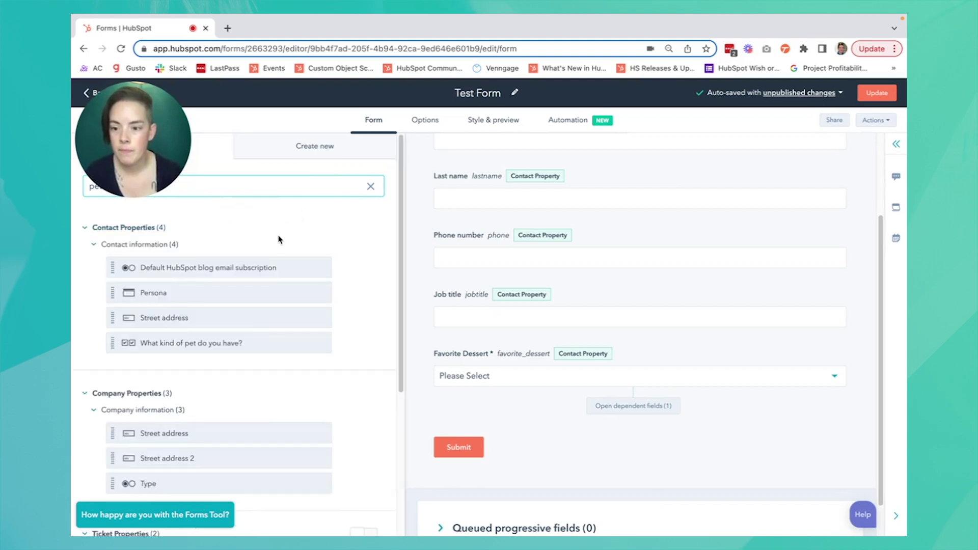
{"action": "scroll", "coordinate": [251, 318], "scroll_direction": "down", "scroll_amount": 1}
{"action": "left_click_drag", "start_coordinate": [245, 334], "coordinate": [485, 420]}
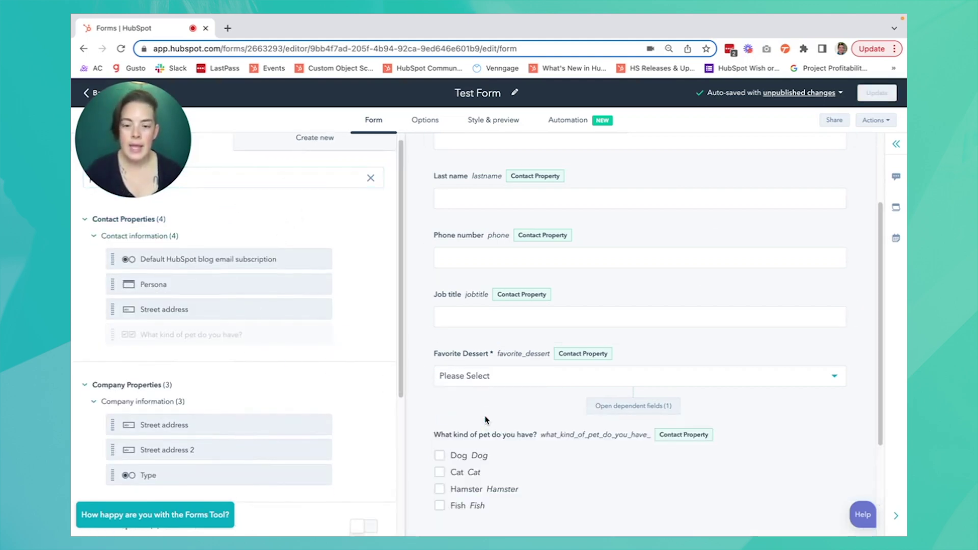
Make the pet question a hidden field
{"action": "left_click", "coordinate": [476, 438]}
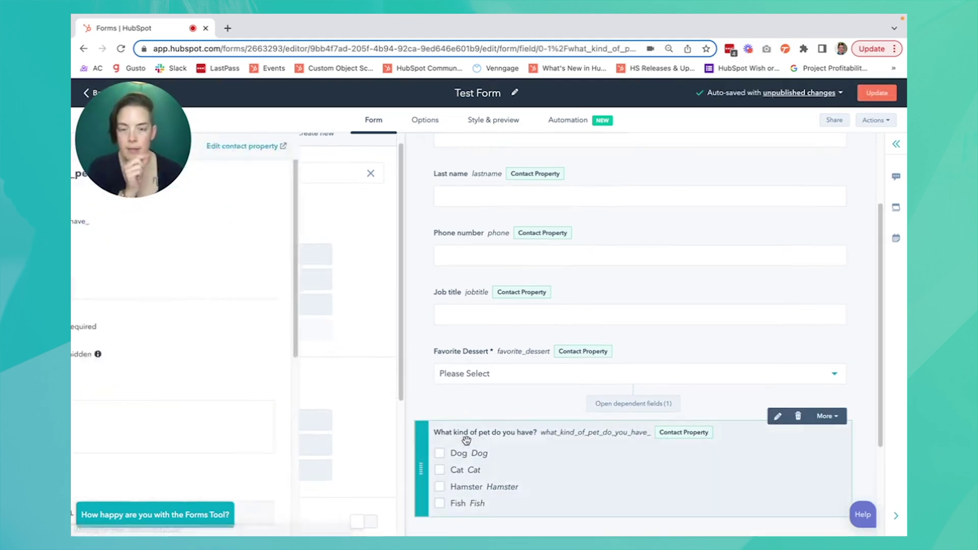
{"action": "scroll", "coordinate": [446, 390], "scroll_direction": "down", "scroll_amount": 3}
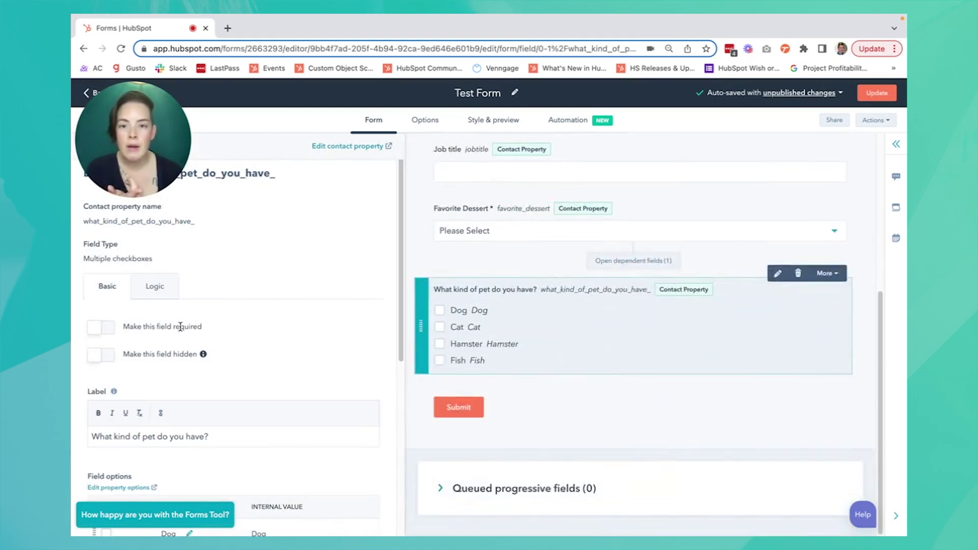
{"action": "left_click", "coordinate": [106, 357]}
{"action": "mouse_move", "coordinate": [777, 343]}
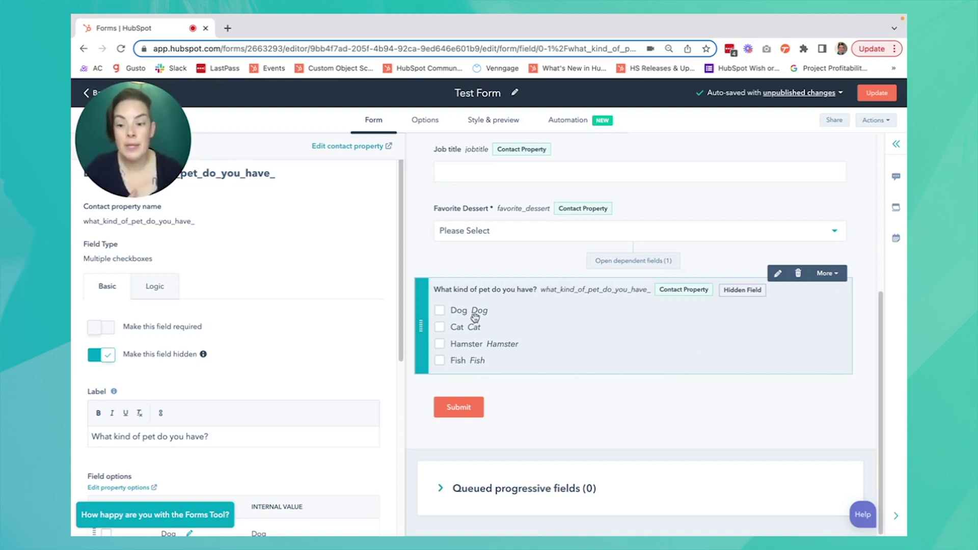
Tick Preselect on the Cat option of the pet question's field options
{"action": "scroll", "coordinate": [306, 277], "scroll_direction": "down", "scroll_amount": 2}
{"action": "scroll", "coordinate": [301, 279], "scroll_direction": "down", "scroll_amount": 5}
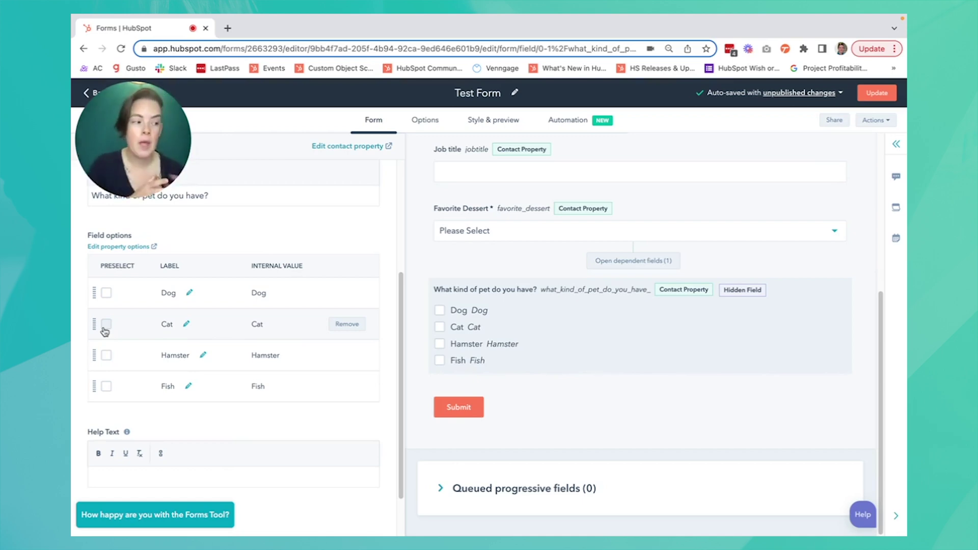
{"action": "left_click", "coordinate": [105, 325]}
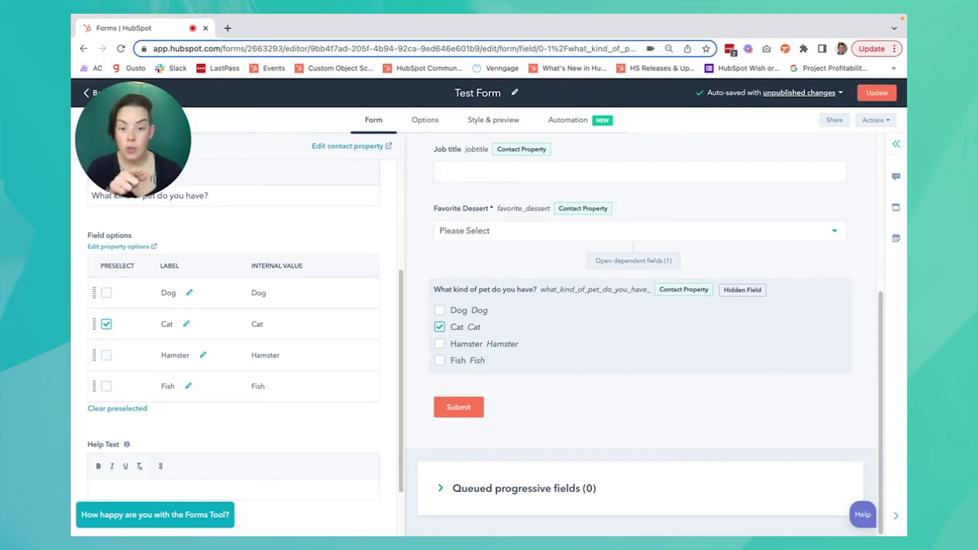
Expand the Queued progressive fields section and scroll through the form preview
{"action": "left_click", "coordinate": [441, 489]}
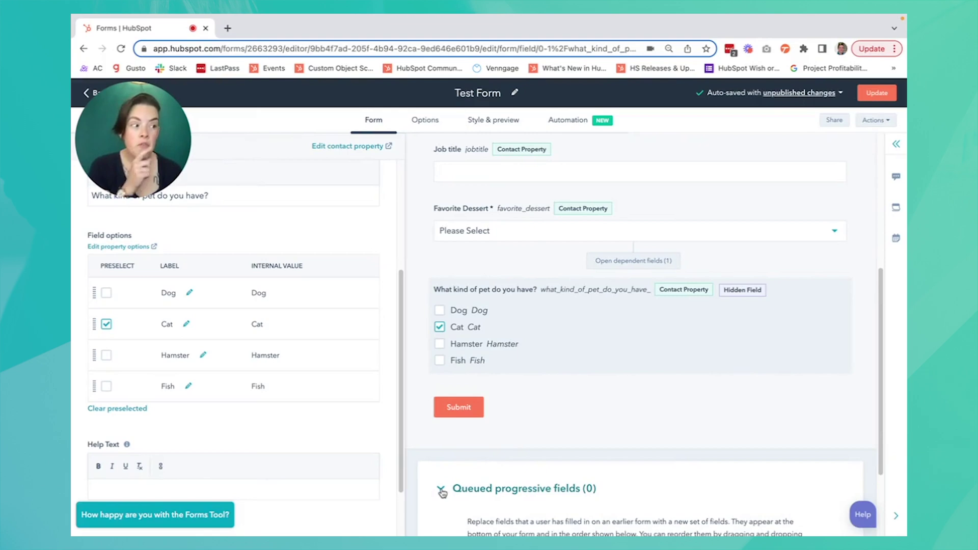
{"action": "scroll", "coordinate": [583, 410], "scroll_direction": "up", "scroll_amount": 3}
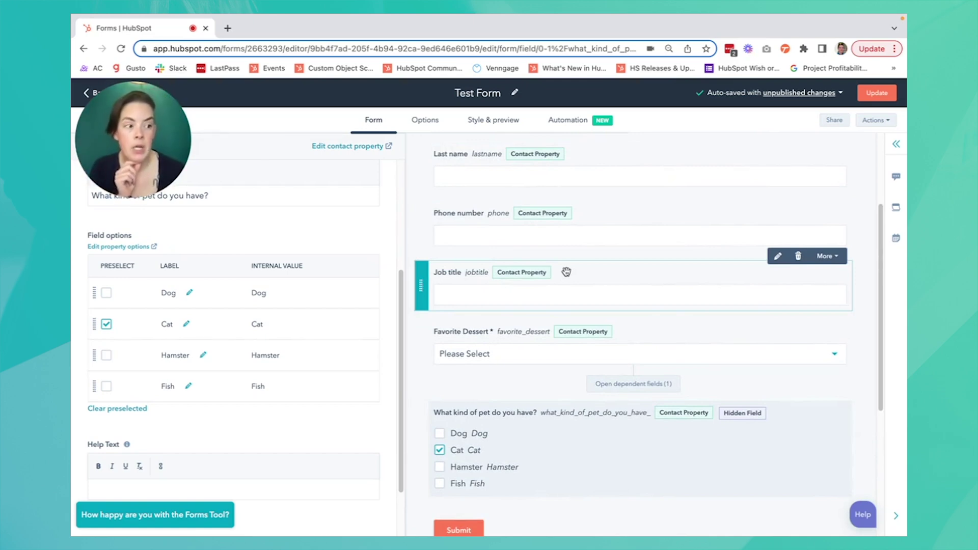
{"action": "scroll", "coordinate": [657, 271], "scroll_direction": "down", "scroll_amount": 1}
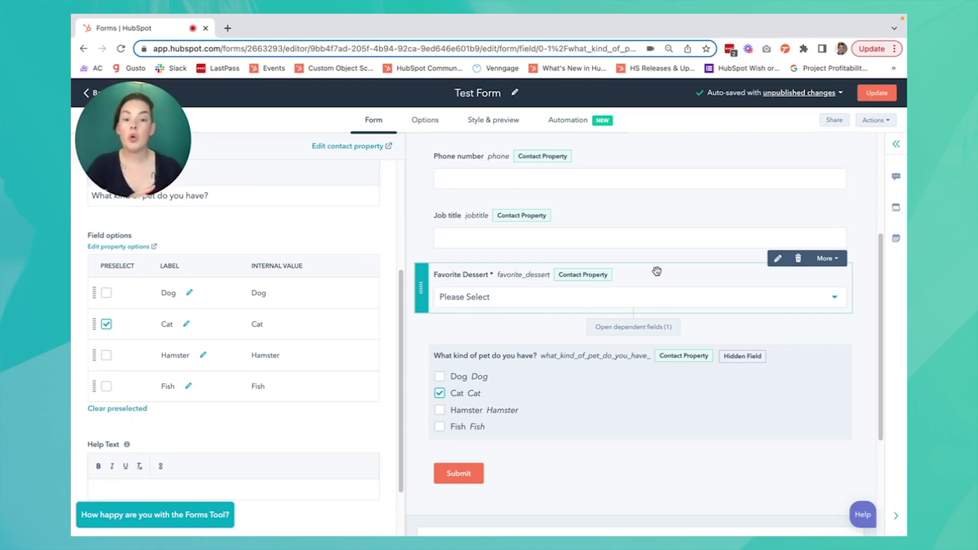
{"action": "scroll", "coordinate": [632, 346], "scroll_direction": "down", "scroll_amount": 2}
{"action": "scroll", "coordinate": [601, 366], "scroll_direction": "up", "scroll_amount": 4}
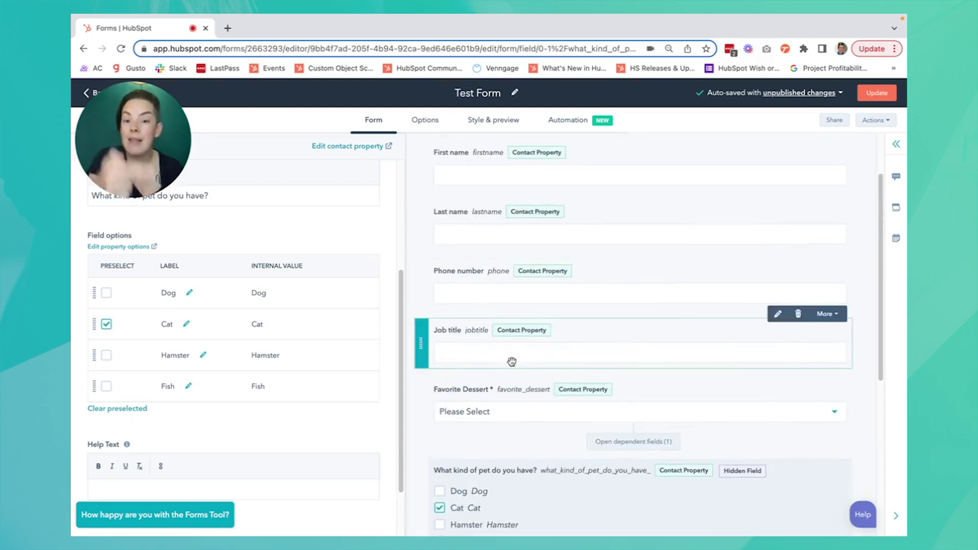
{"action": "scroll", "coordinate": [590, 370], "scroll_direction": "down", "scroll_amount": 1}
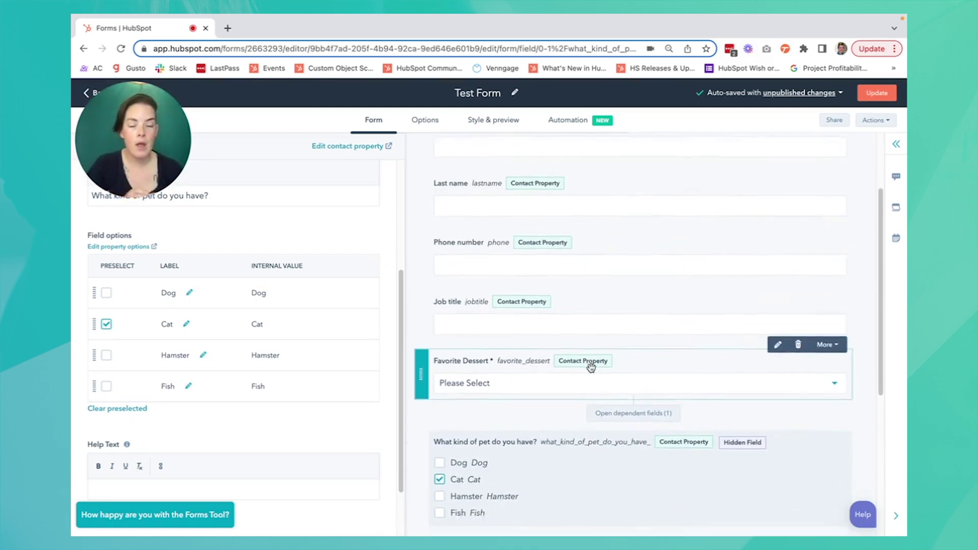
{"action": "scroll", "coordinate": [591, 367], "scroll_direction": "down", "scroll_amount": 5}
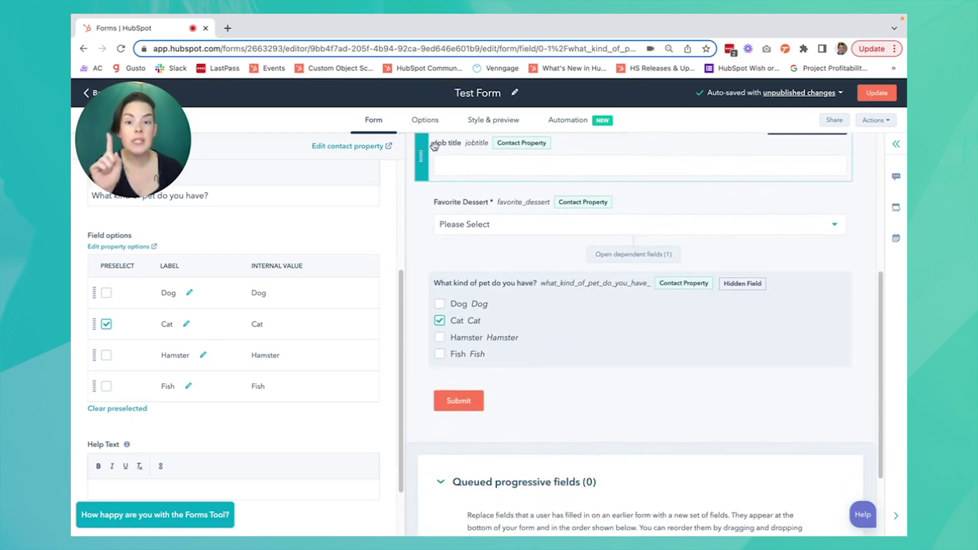
Switch to the Options tab and scroll to the always-create-contact submission setting
{"action": "left_click", "coordinate": [434, 126]}
{"action": "scroll", "coordinate": [486, 267], "scroll_direction": "down", "scroll_amount": 10}
{"action": "left_click_drag", "start_coordinate": [222, 362], "coordinate": [399, 366]}
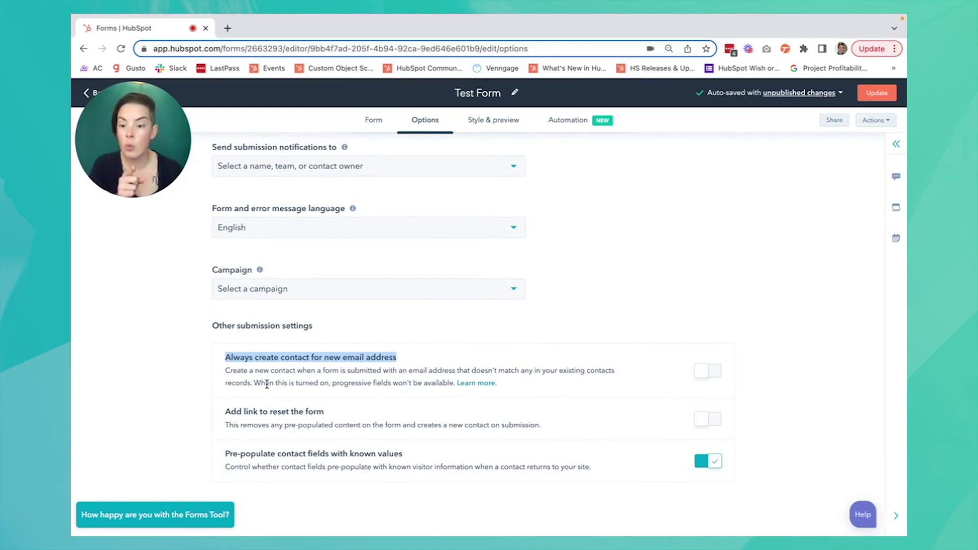
{"action": "left_click_drag", "start_coordinate": [331, 383], "coordinate": [457, 393]}
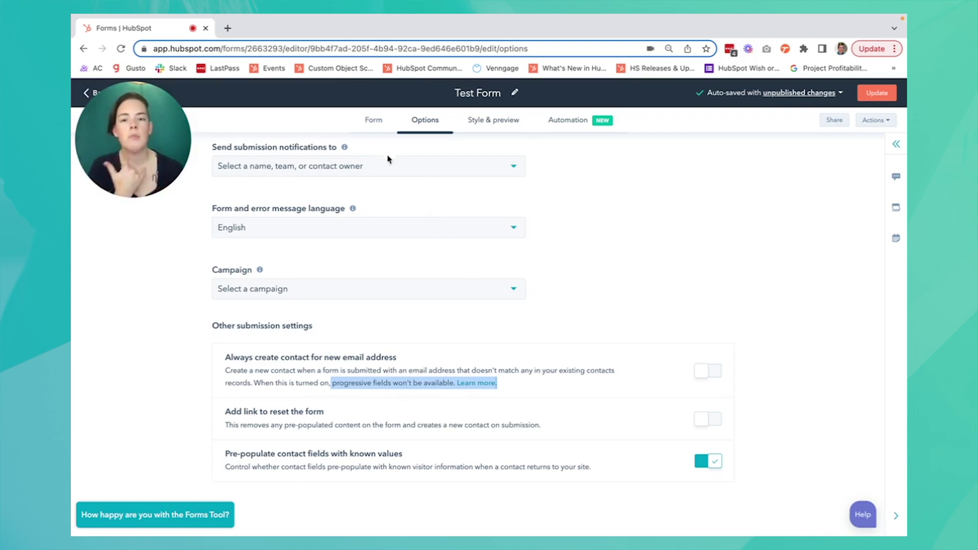
{"action": "left_click", "coordinate": [515, 382]}
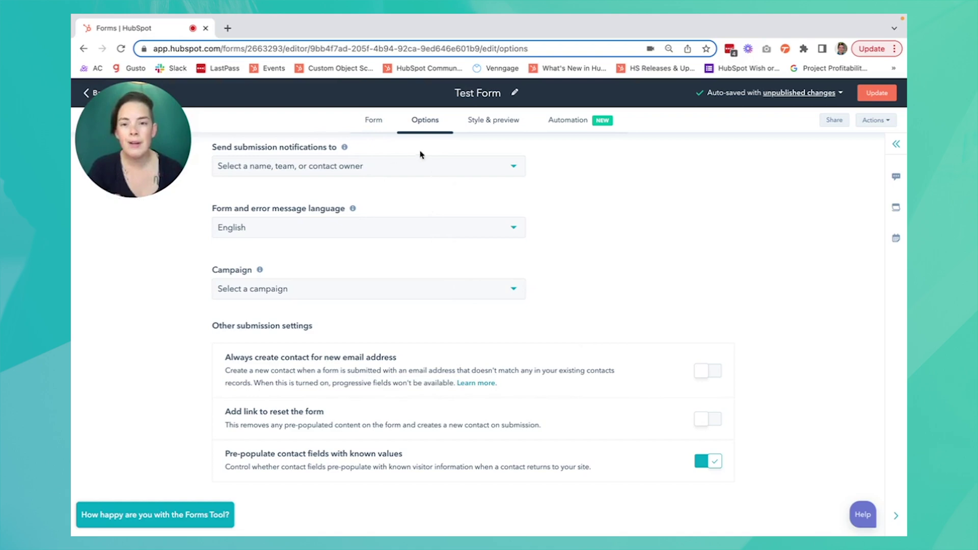
{"action": "left_click", "coordinate": [382, 126]}
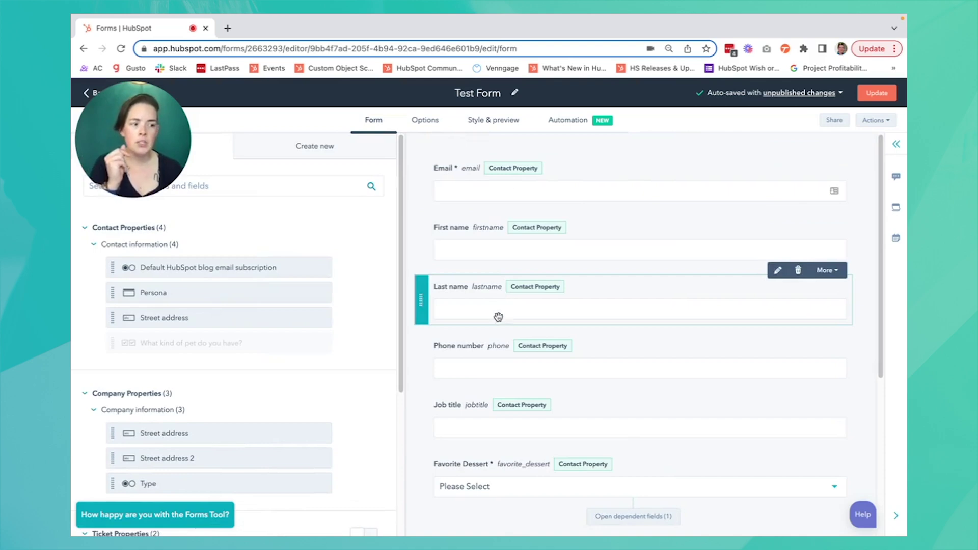
Expand Queued progressive fields to reveal its empty drop zone and focus the property search
{"action": "scroll", "coordinate": [522, 348], "scroll_direction": "down", "scroll_amount": 3}
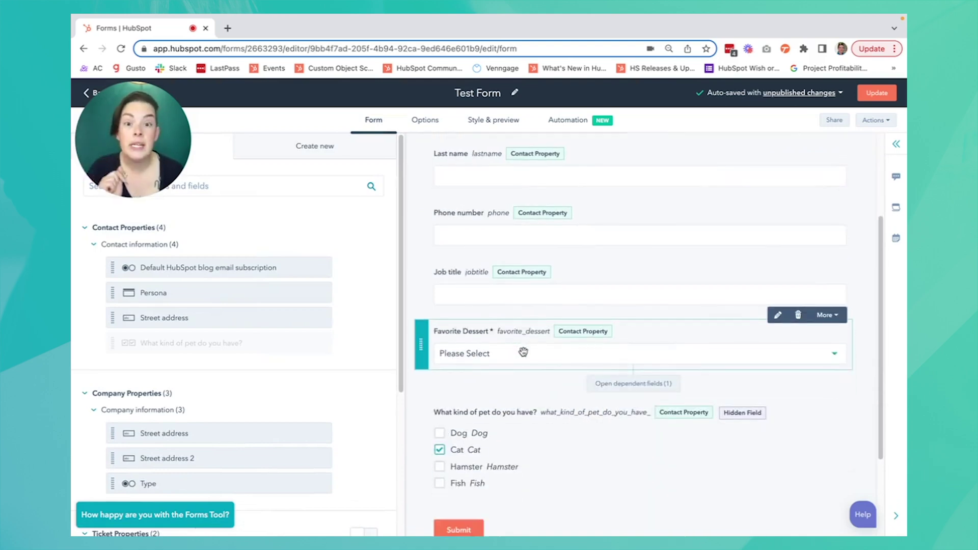
{"action": "scroll", "coordinate": [538, 345], "scroll_direction": "down", "scroll_amount": 3}
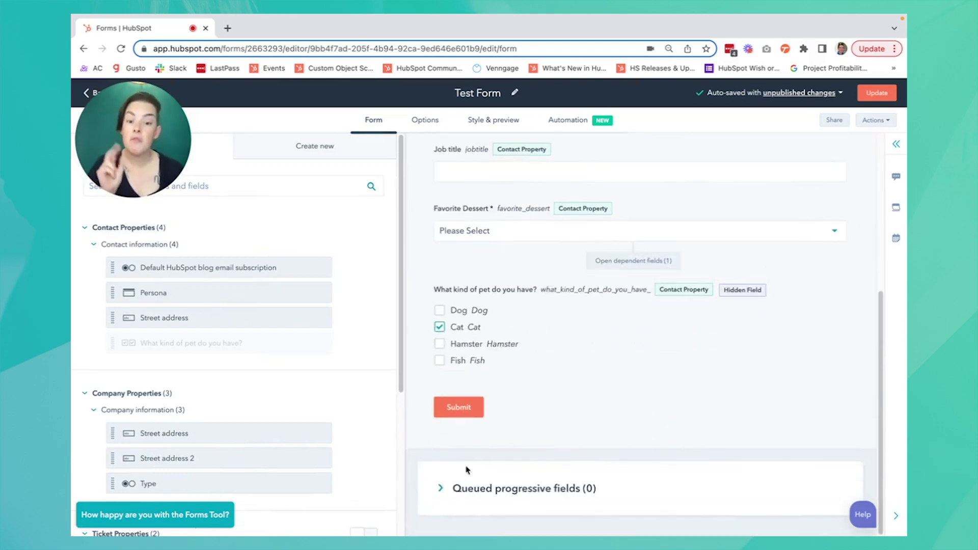
{"action": "left_click", "coordinate": [441, 488]}
{"action": "scroll", "coordinate": [543, 430], "scroll_direction": "down", "scroll_amount": 3}
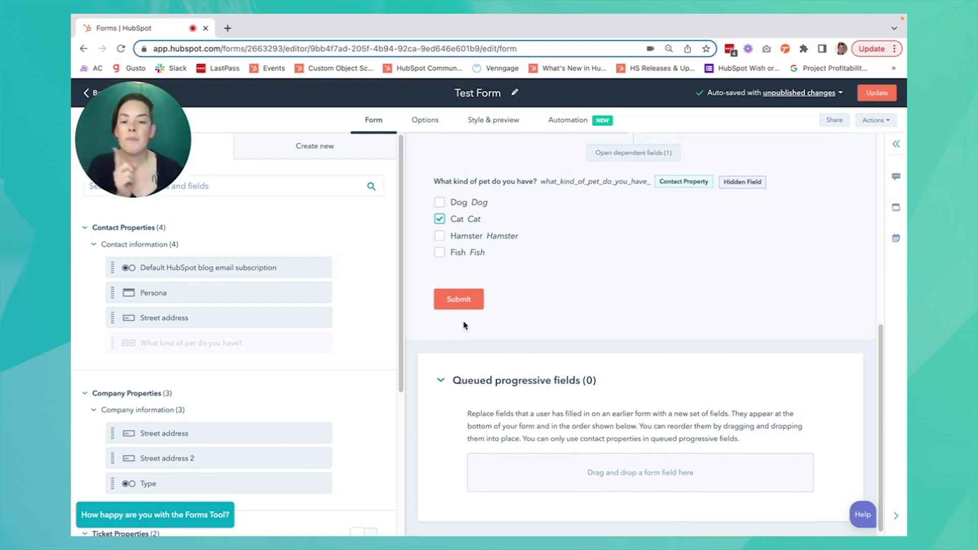
{"action": "scroll", "coordinate": [464, 313], "scroll_direction": "up", "scroll_amount": 4}
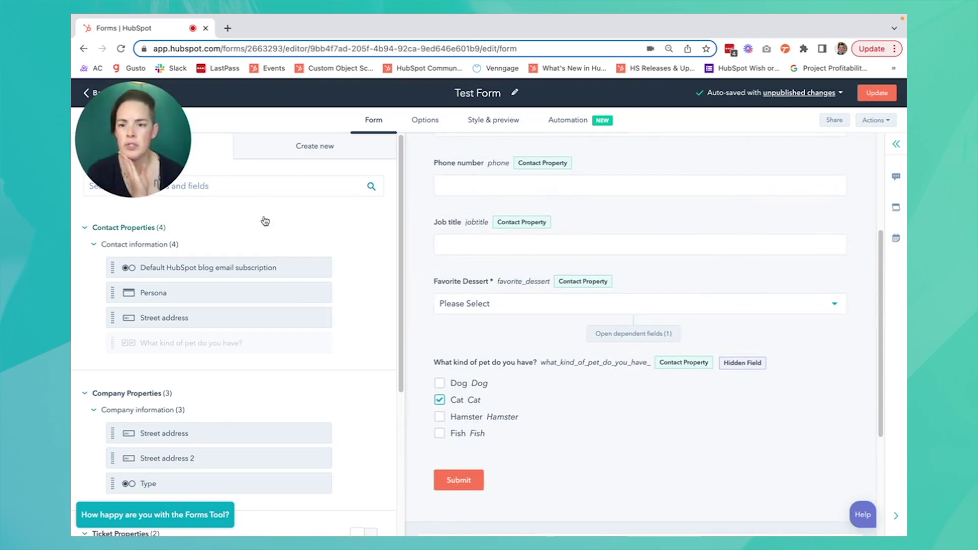
{"action": "left_click", "coordinate": [283, 184]}
{"action": "scroll", "coordinate": [506, 343], "scroll_direction": "down", "scroll_amount": 4}
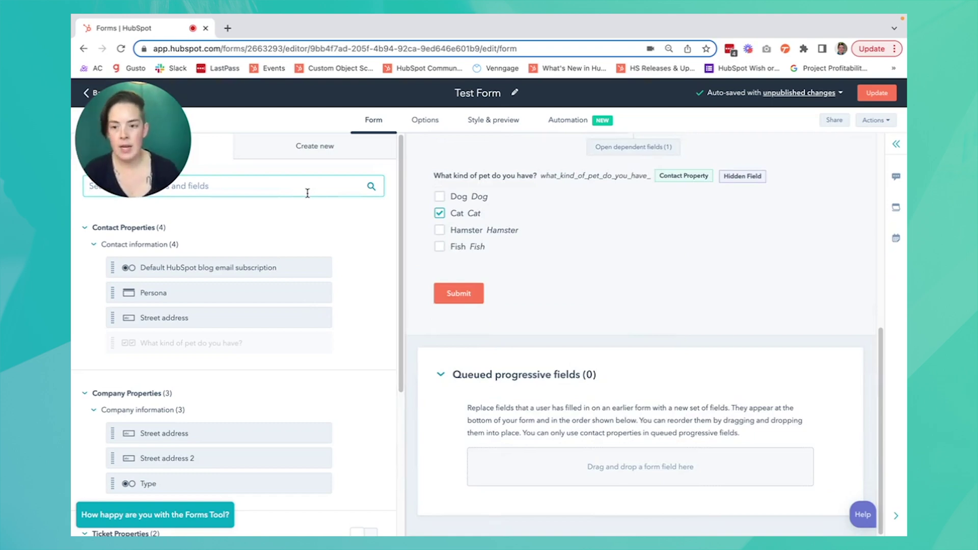
Search 'lo', drop Favorite Looney Tunes Character into the queued fields, and make it required
{"action": "type", "text": "lo"}
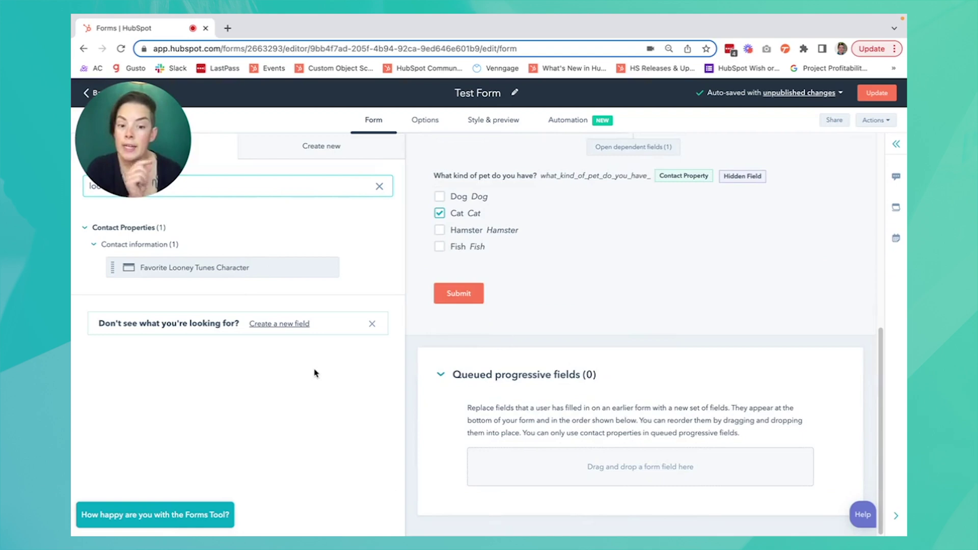
{"action": "left_click_drag", "start_coordinate": [243, 274], "coordinate": [575, 463]}
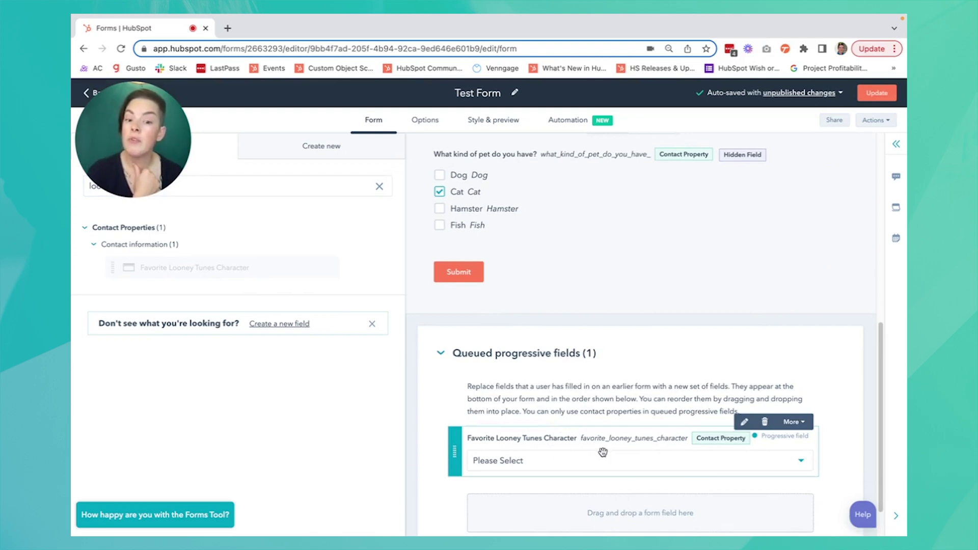
{"action": "left_click", "coordinate": [602, 456]}
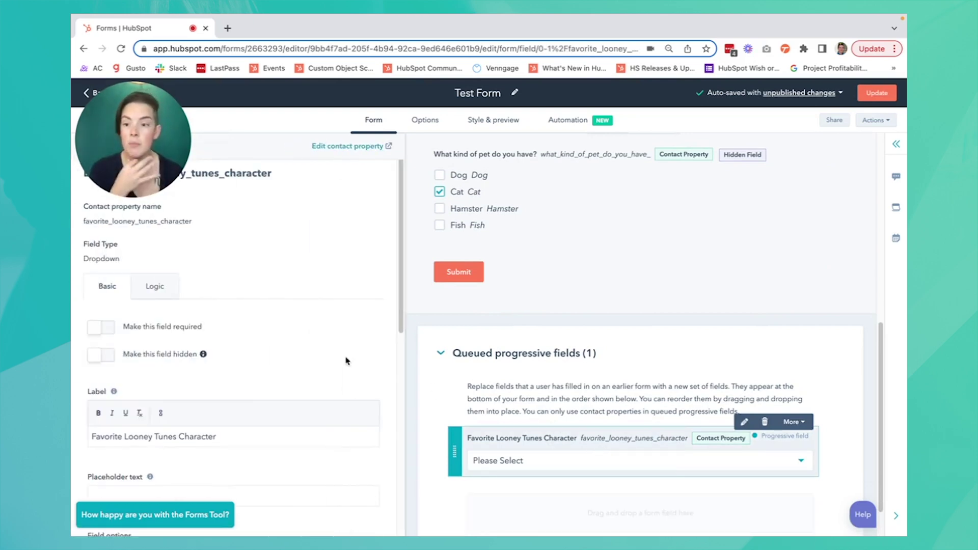
{"action": "left_click", "coordinate": [101, 327]}
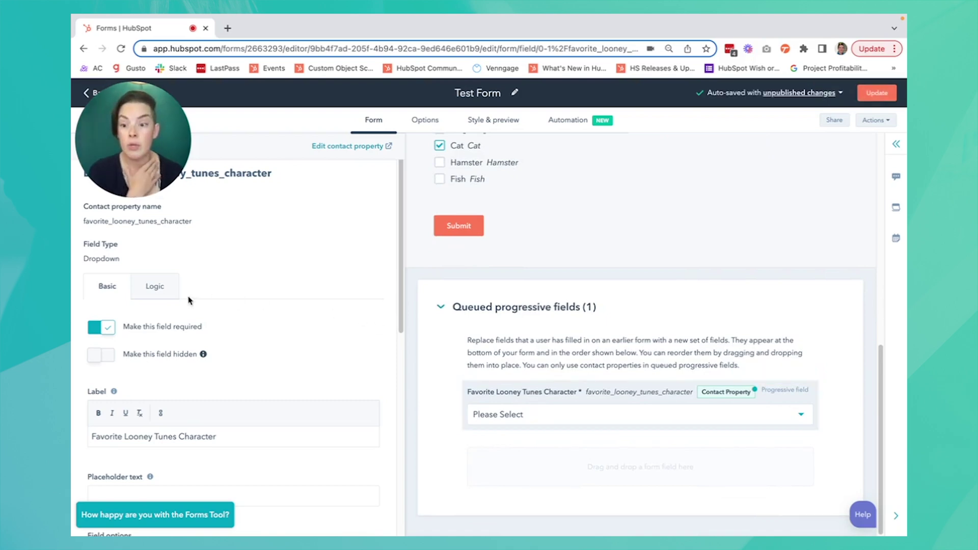
{"action": "left_click", "coordinate": [164, 289]}
Start a Looney Tunes logic rule triggered when the answer contains Yosemite Sam
{"action": "scroll", "coordinate": [277, 346], "scroll_direction": "down", "scroll_amount": 1}
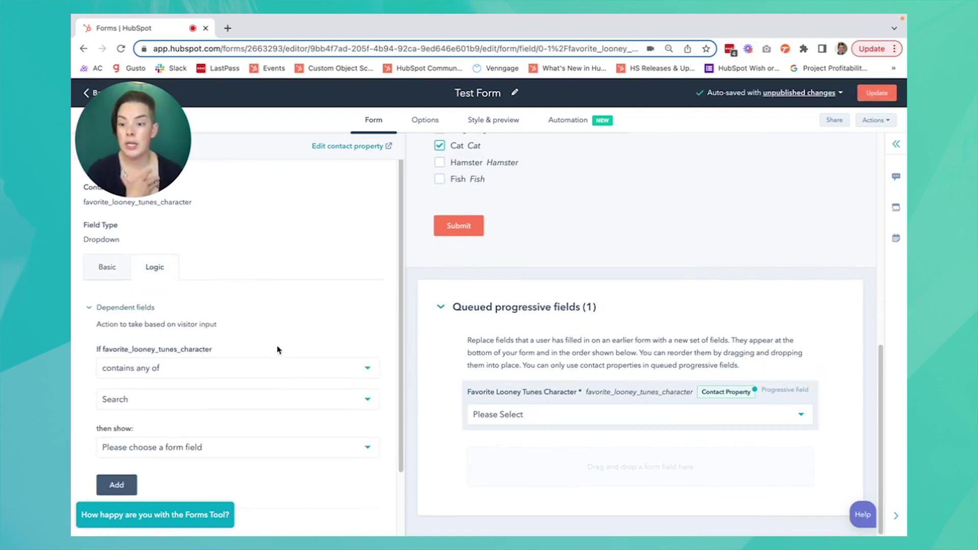
{"action": "left_click", "coordinate": [245, 448]}
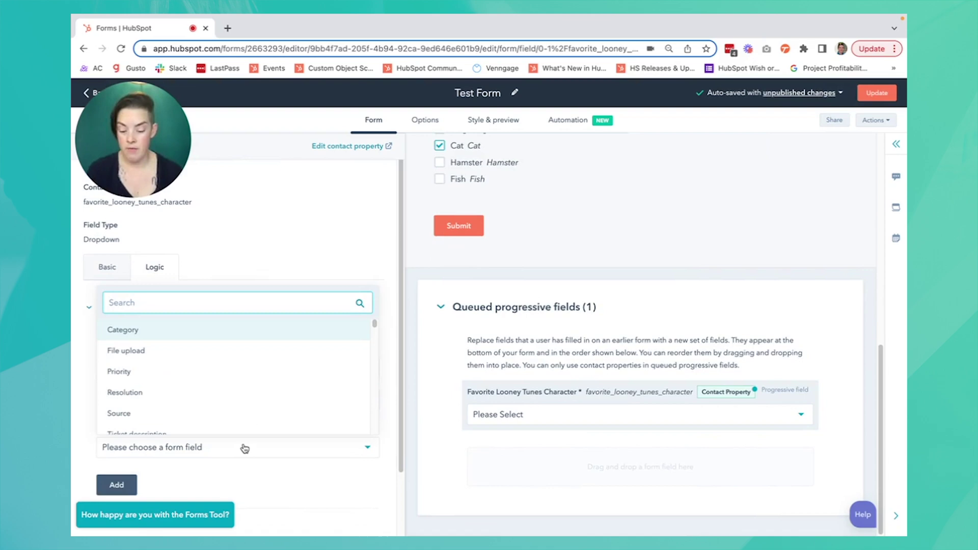
{"action": "left_click", "coordinate": [282, 493]}
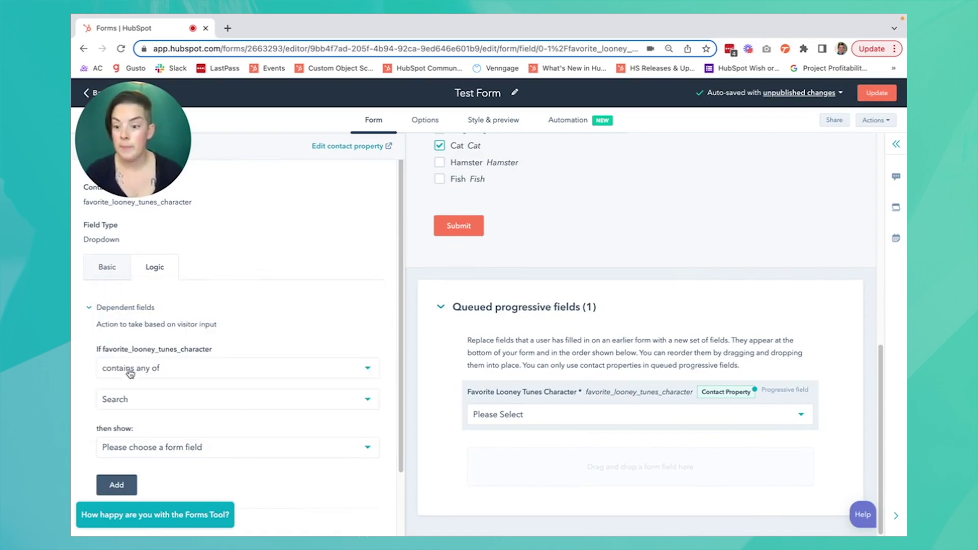
{"action": "left_click", "coordinate": [150, 400]}
{"action": "type", "text": "sam"}
{"action": "left_click", "coordinate": [140, 457]}
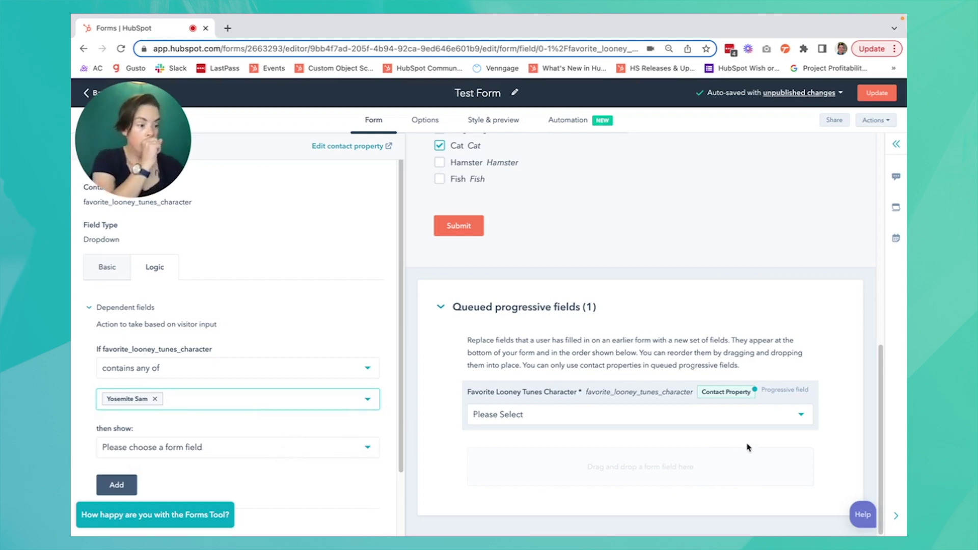
{"action": "scroll", "coordinate": [555, 287], "scroll_direction": "up", "scroll_amount": 1}
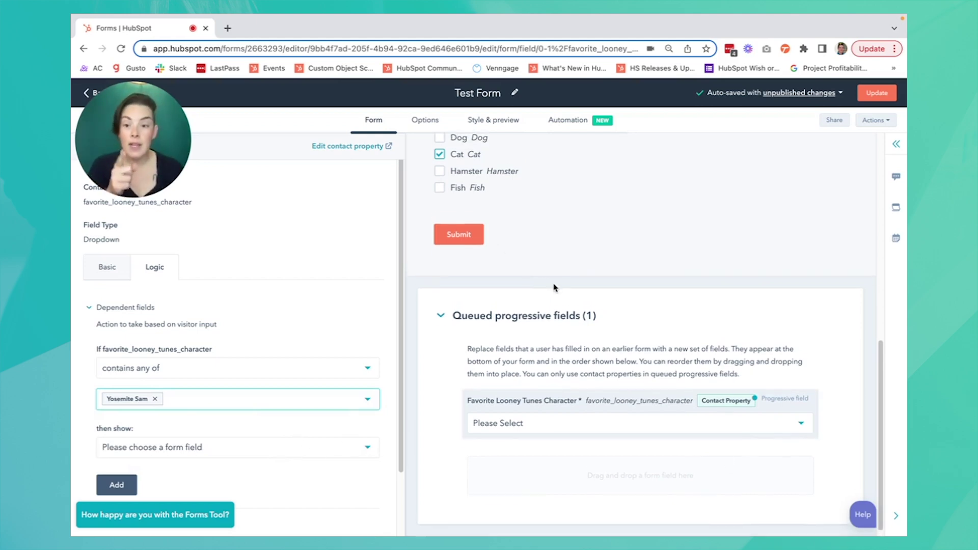
{"action": "scroll", "coordinate": [507, 301], "scroll_direction": "up", "scroll_amount": 2}
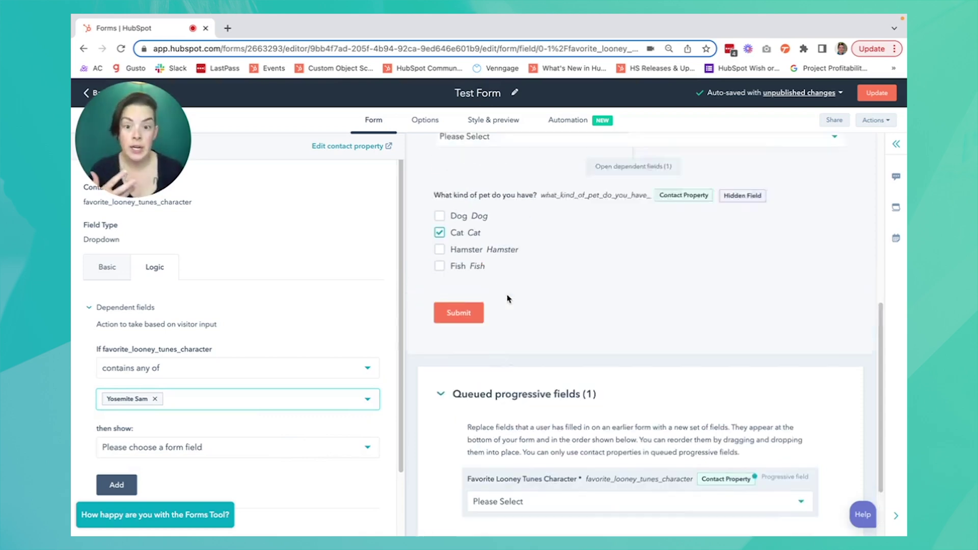
{"action": "scroll", "coordinate": [507, 299], "scroll_direction": "up", "scroll_amount": 5}
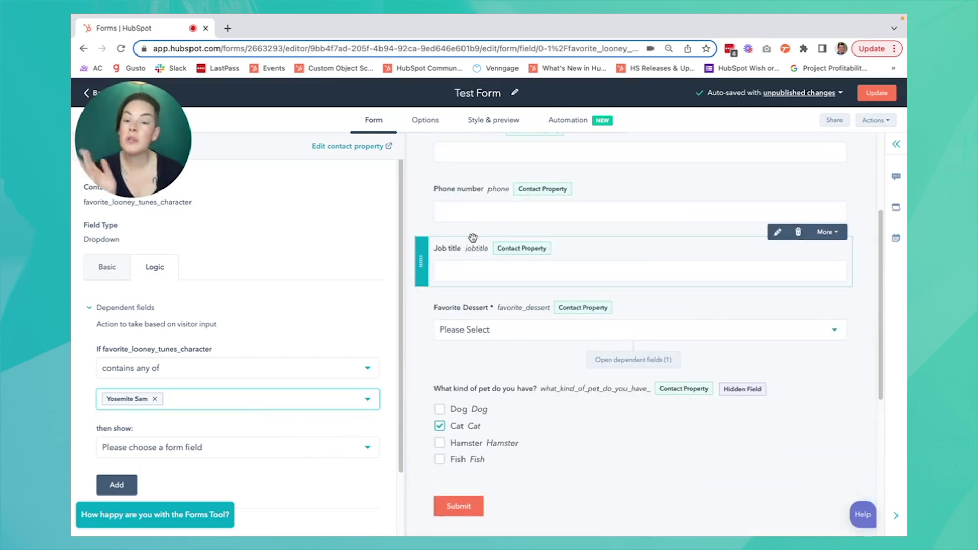
{"action": "scroll", "coordinate": [524, 266], "scroll_direction": "down", "scroll_amount": 5}
{"action": "scroll", "coordinate": [585, 489], "scroll_direction": "down", "scroll_amount": 1}
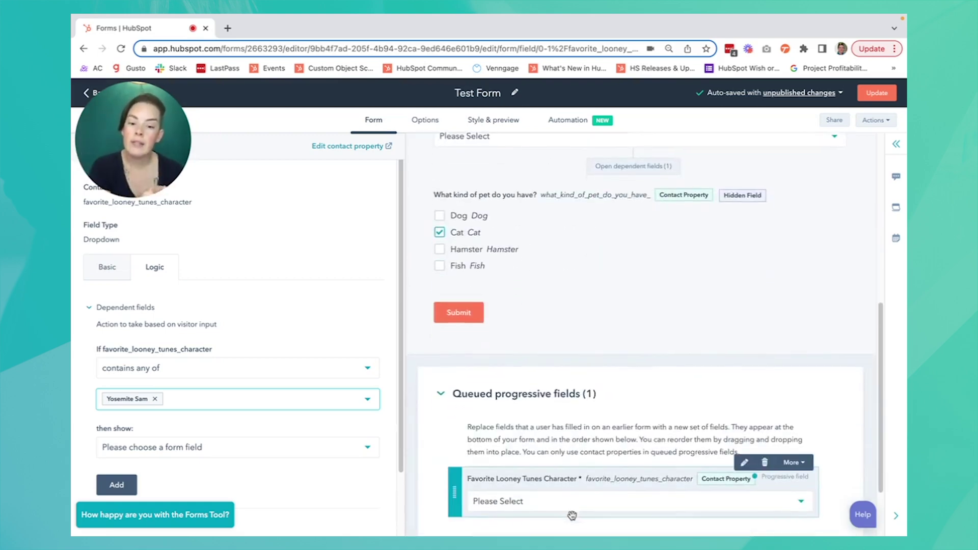